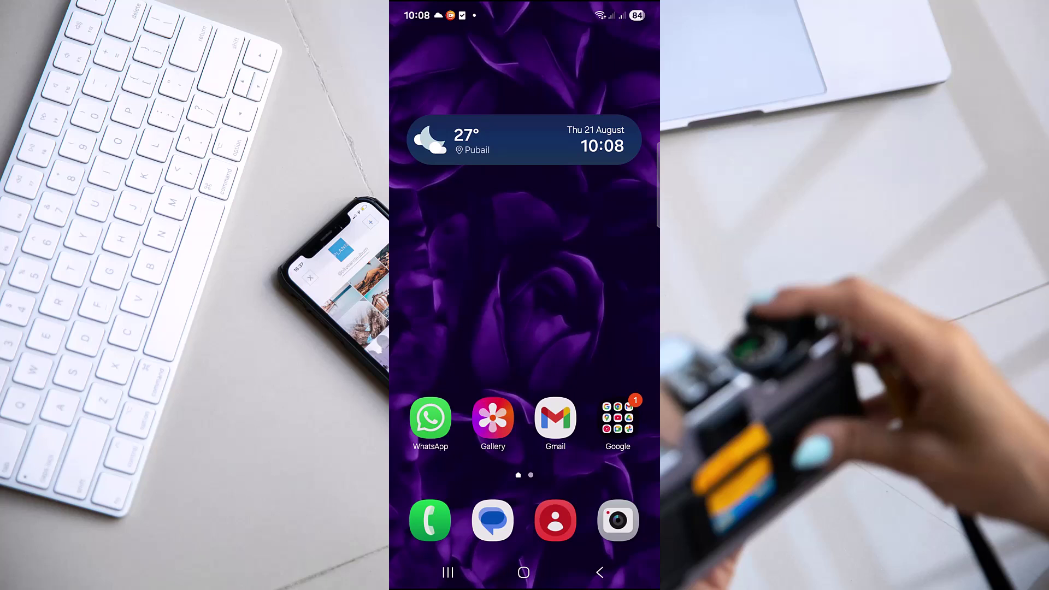
# - Launch Play Store, search 'instagram app' and open Instagram's store page to check for updates
pyautogui.moveTo(525, 492); pyautogui.dragTo(526, 246)
pyautogui.moveTo(459, 287); pyautogui.dragTo(606, 287)
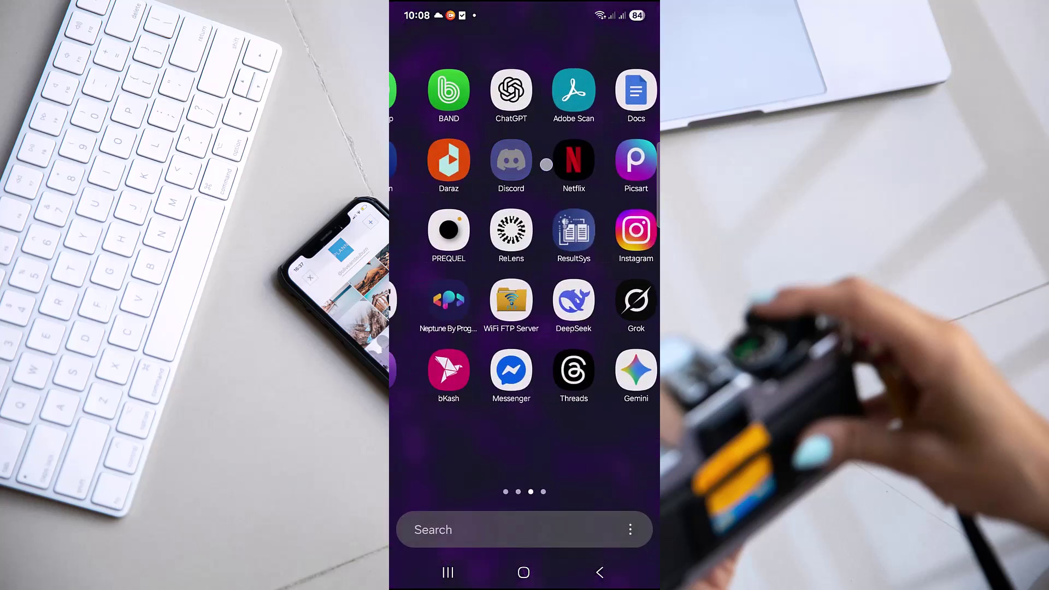
pyautogui.moveTo(459, 287); pyautogui.dragTo(607, 287)
pyautogui.click(617, 91)
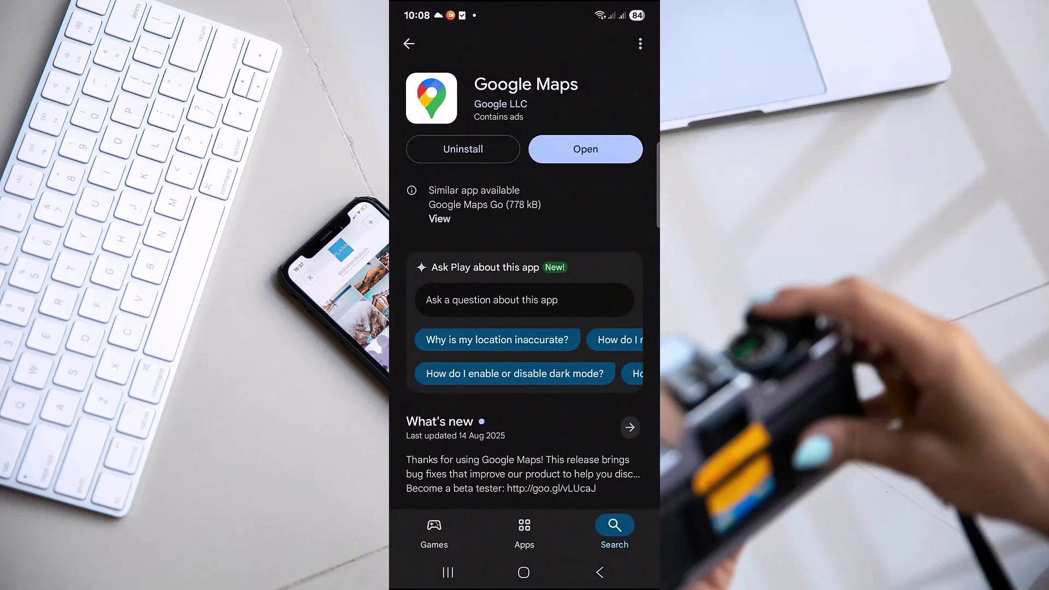
pyautogui.click(408, 43)
pyautogui.click(459, 43)
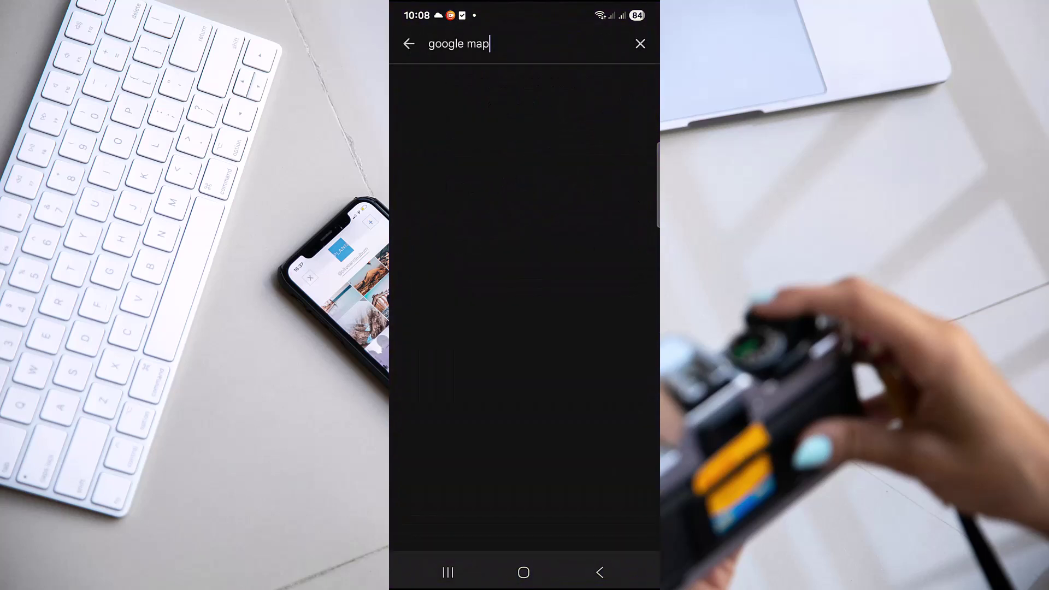
pyautogui.click(639, 44)
pyautogui.write('ins')
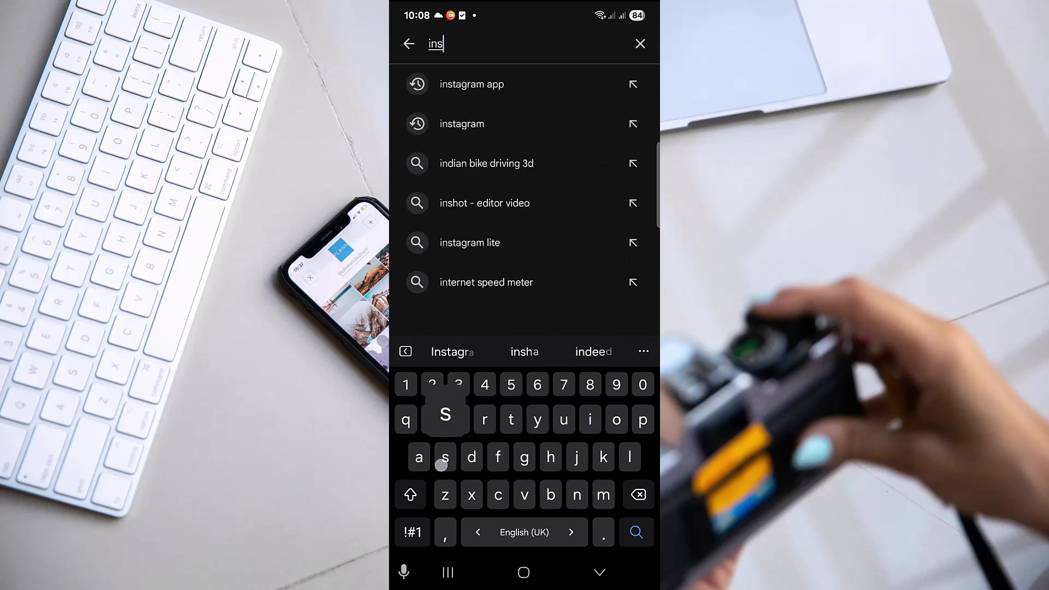
pyautogui.write('ta')
pyautogui.click(559, 80)
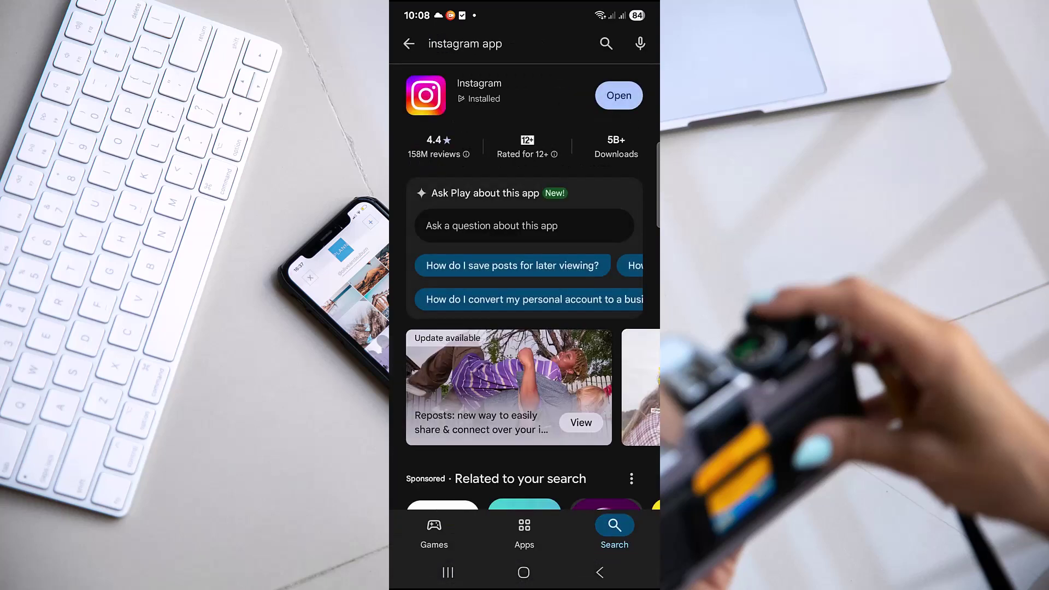
pyautogui.click(480, 90)
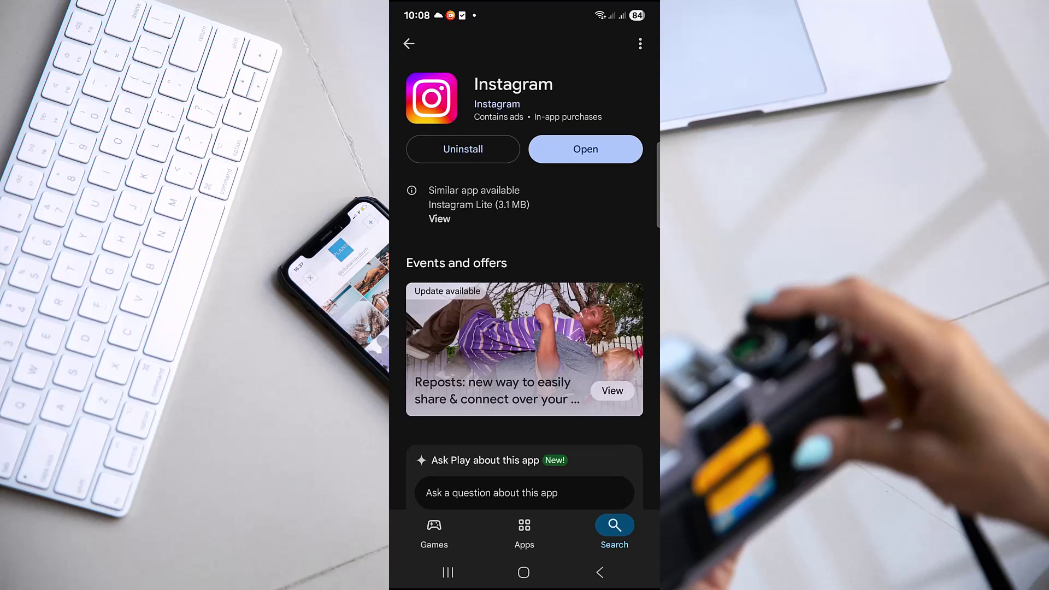
# - Return home and long-press Instagram in the app drawer to show its shortcut menu
pyautogui.click(525, 531)
pyautogui.click(524, 573)
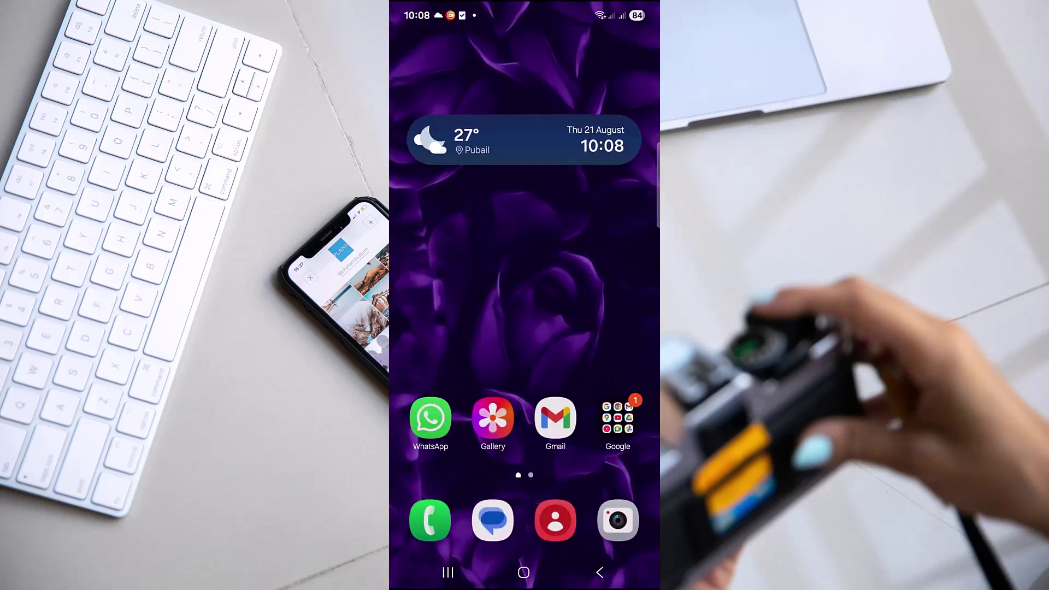
pyautogui.moveTo(524, 459); pyautogui.dragTo(524, 205)
pyautogui.moveTo(623, 287); pyautogui.dragTo(435, 287)
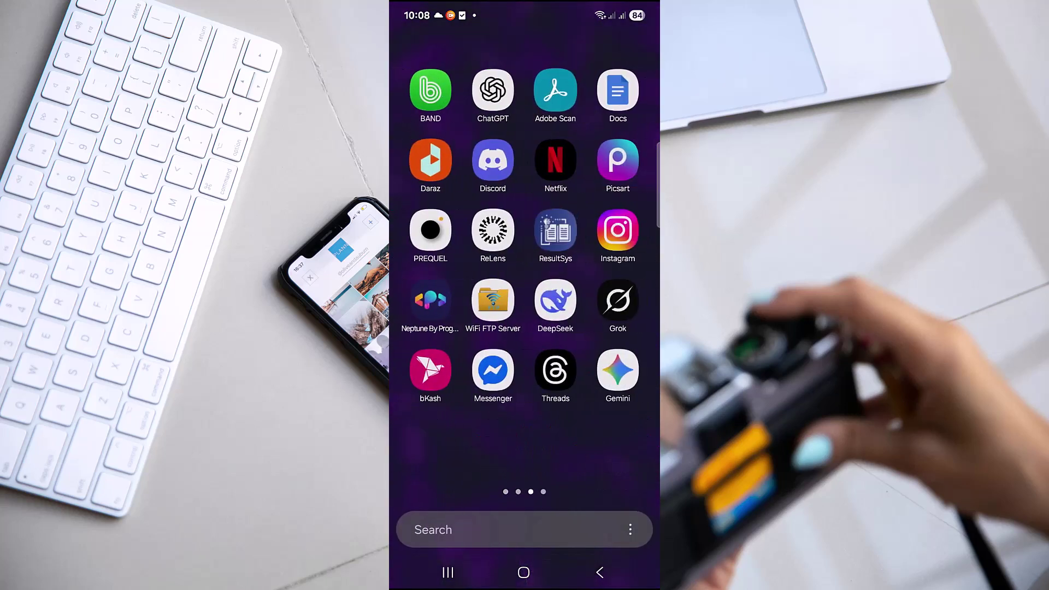
pyautogui.click(617, 230)
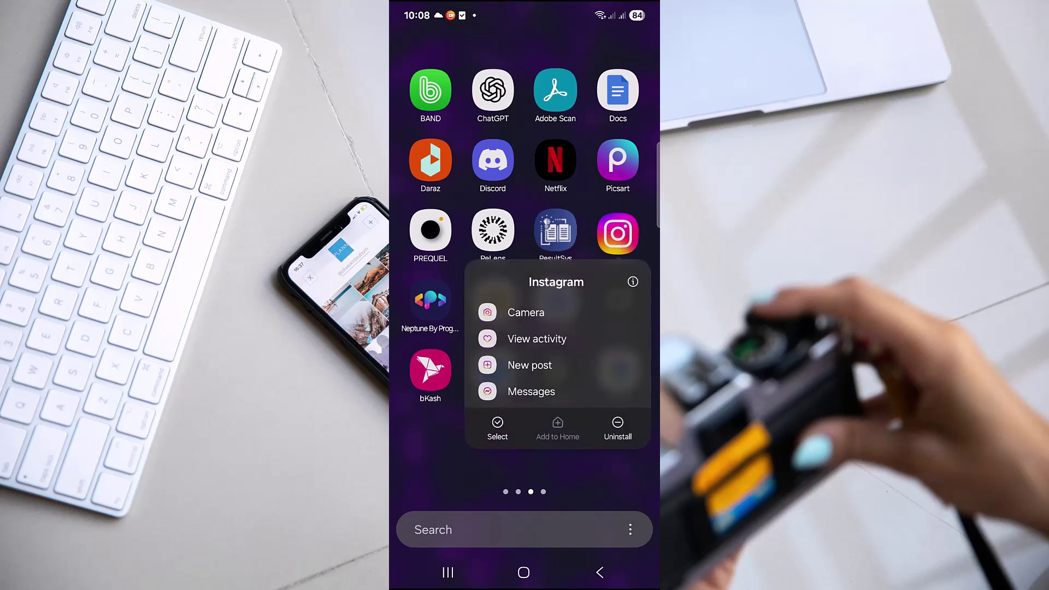
# - Clear Instagram's cache to 0 B via App info Storage, then go home and pull down the shade
pyautogui.click(633, 281)
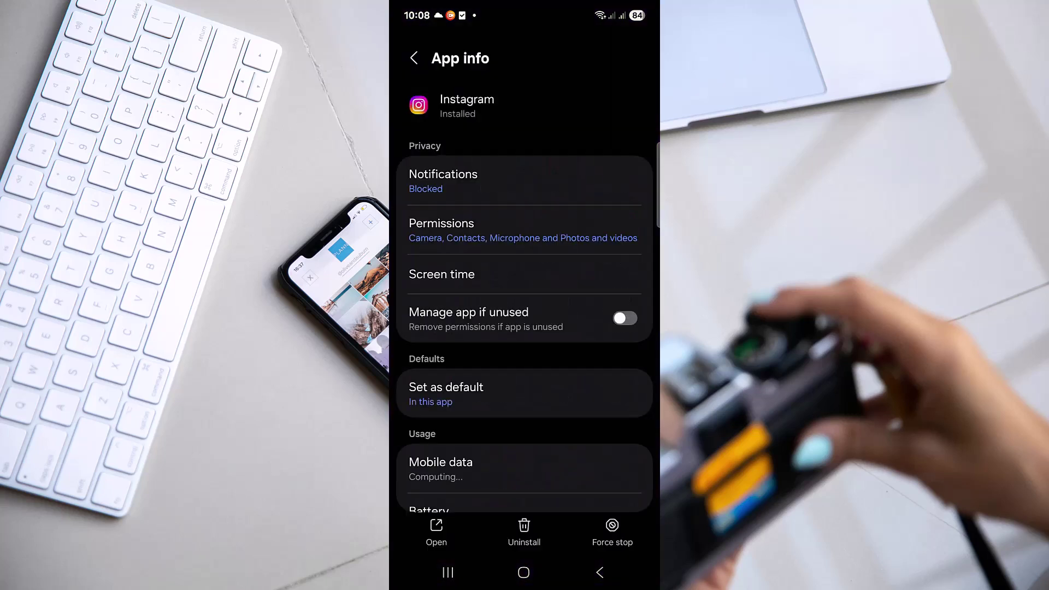
pyautogui.moveTo(578, 375); pyautogui.dragTo(563, 195)
pyautogui.click(533, 358)
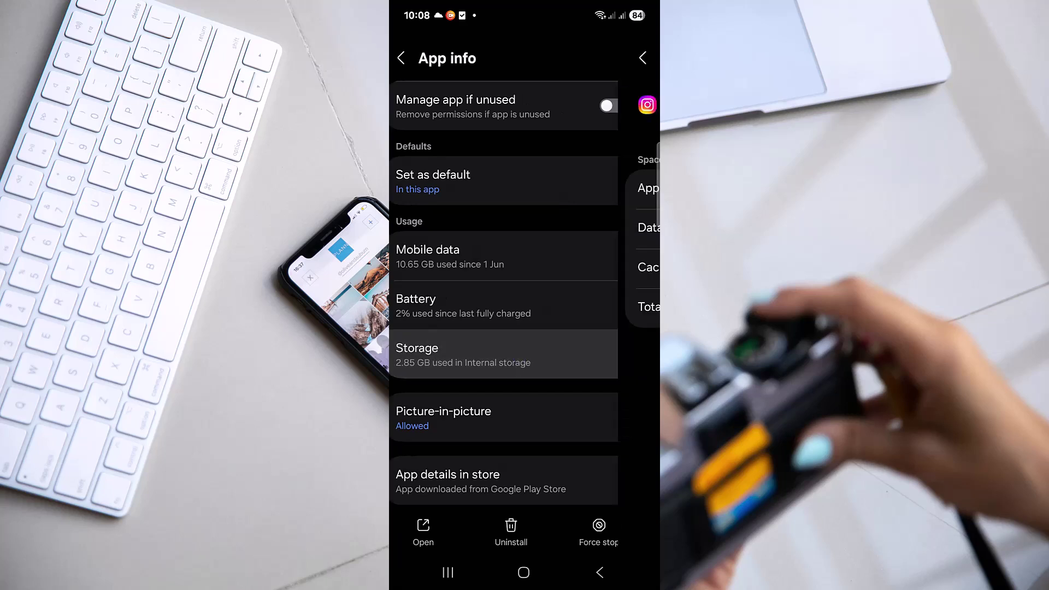
pyautogui.click(591, 533)
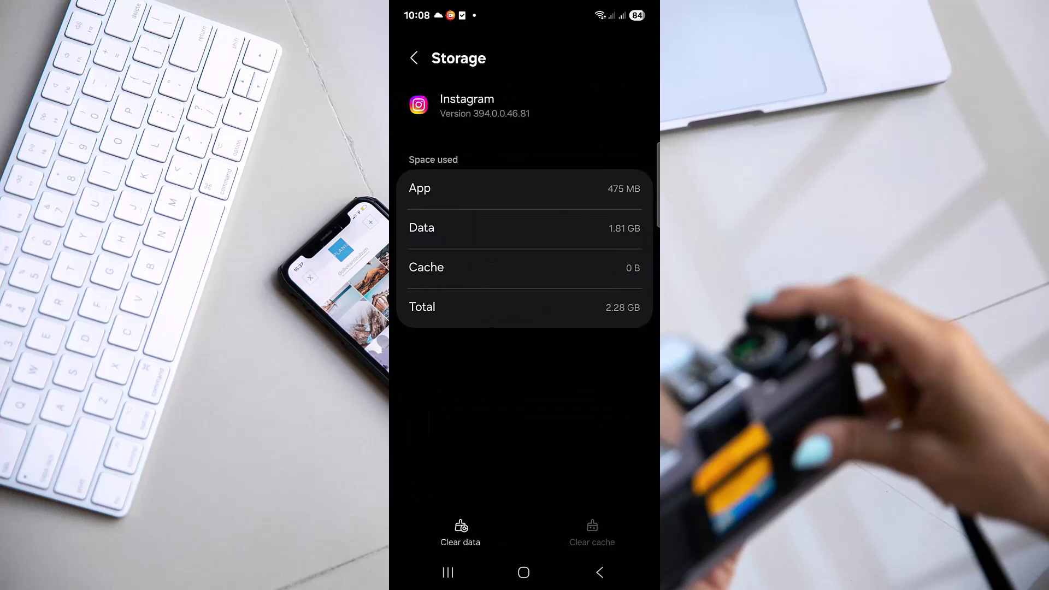
pyautogui.click(524, 572)
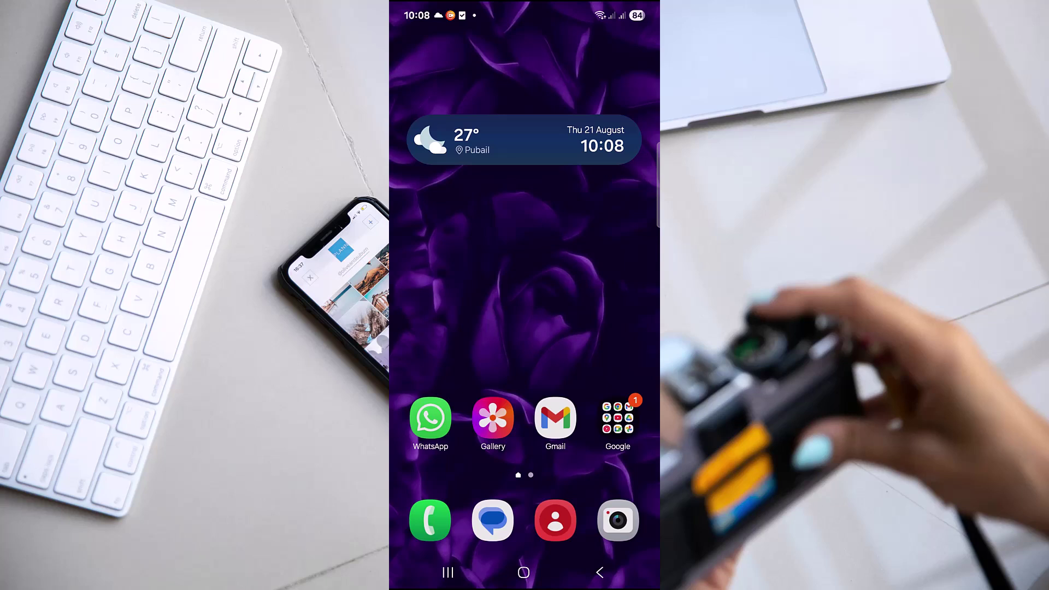
pyautogui.moveTo(602, 11); pyautogui.dragTo(603, 159)
# - Swipe down again to fully expand Quick Settings with Wi-Fi, mobile data and SIM toggles
pyautogui.moveTo(611, 123); pyautogui.dragTo(615, 314)
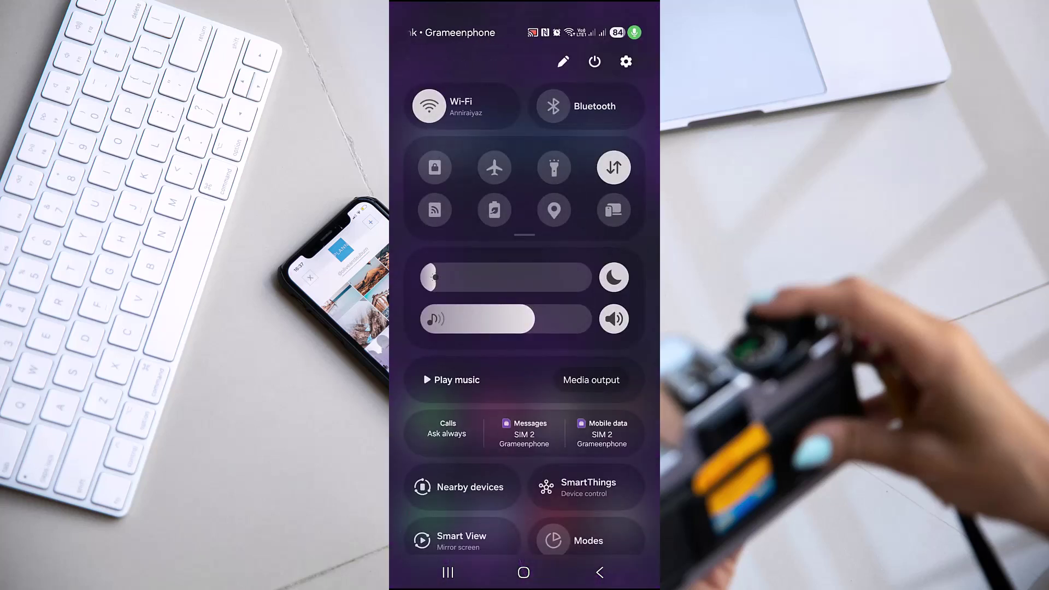